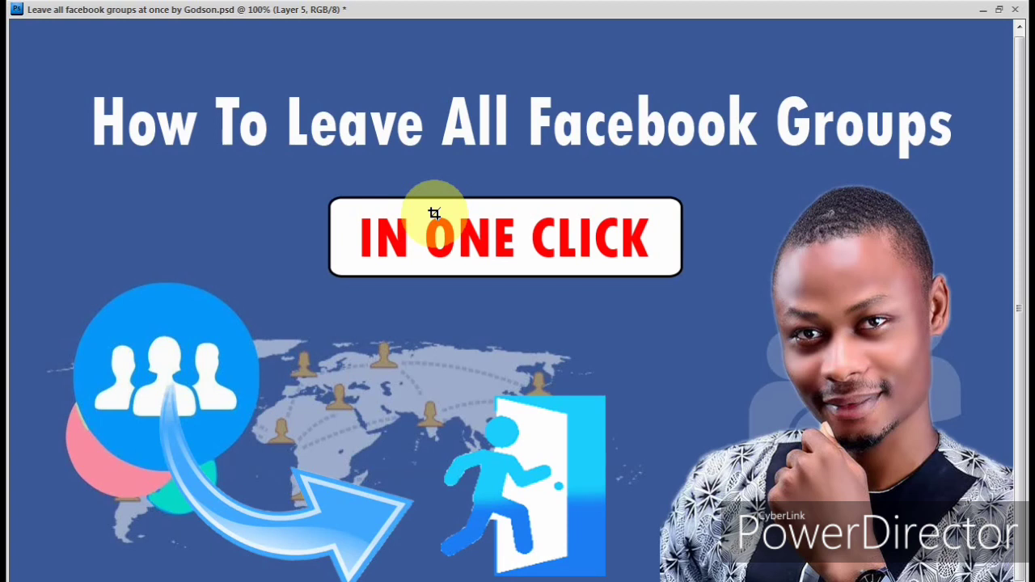
Go to the Groups page and open Comedy Fans from Groups You're In.
{"action": "left_click", "coordinate": [434, 213]}
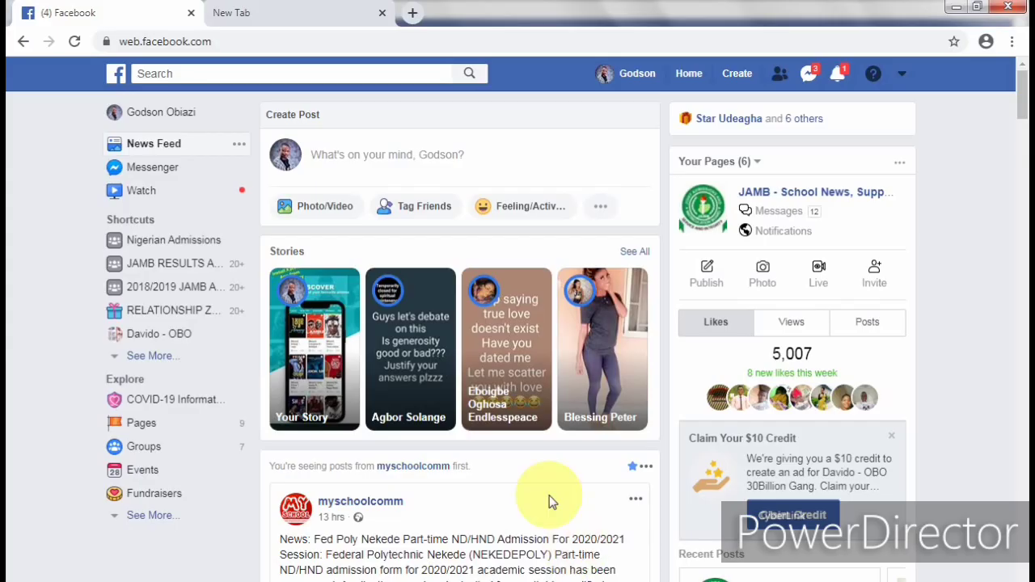
{"action": "left_click", "coordinate": [152, 465]}
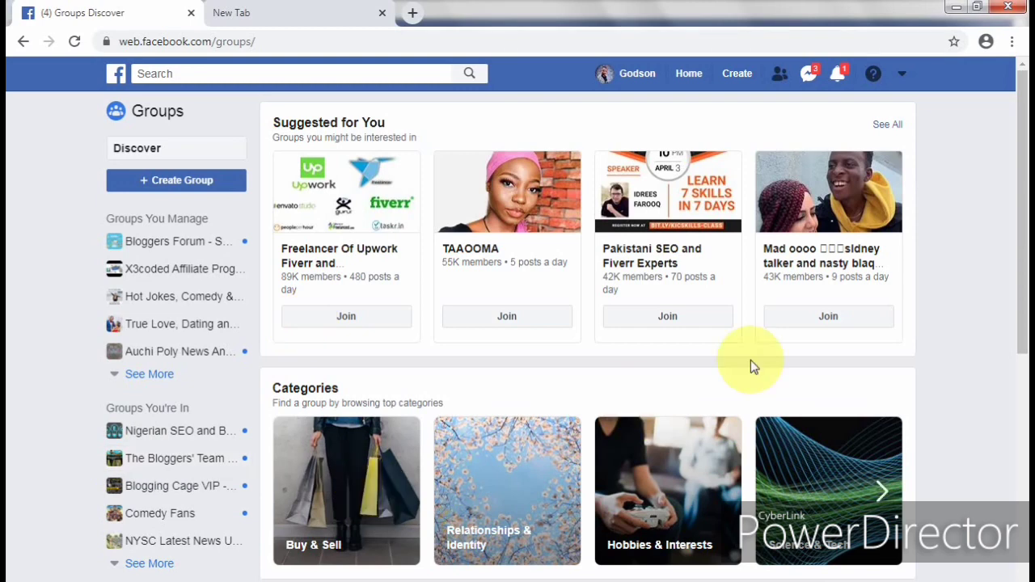
{"action": "left_click", "coordinate": [1023, 186]}
{"action": "left_click_drag", "start_coordinate": [1023, 186], "coordinate": [1017, 279]}
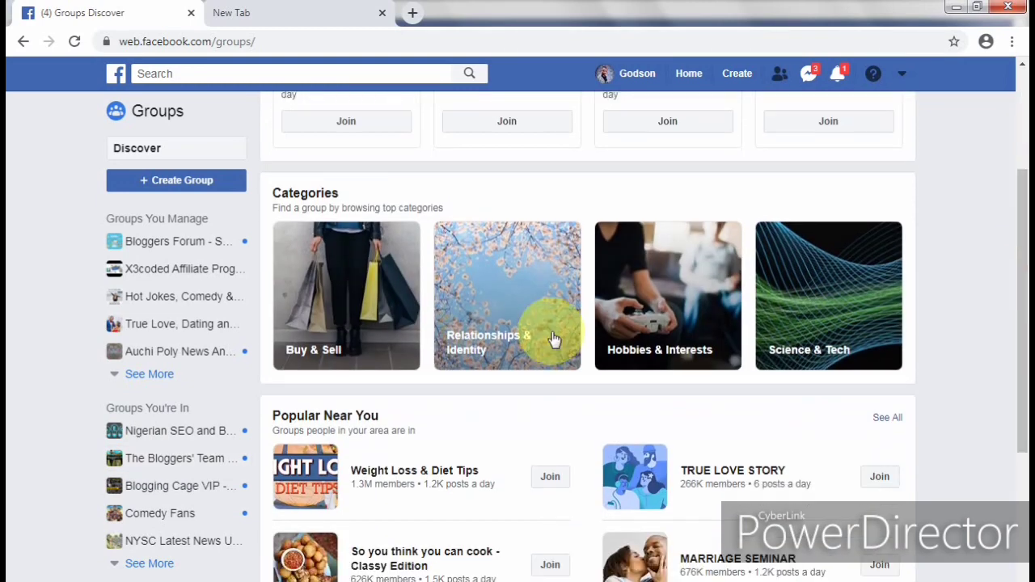
{"action": "left_click", "coordinate": [179, 524]}
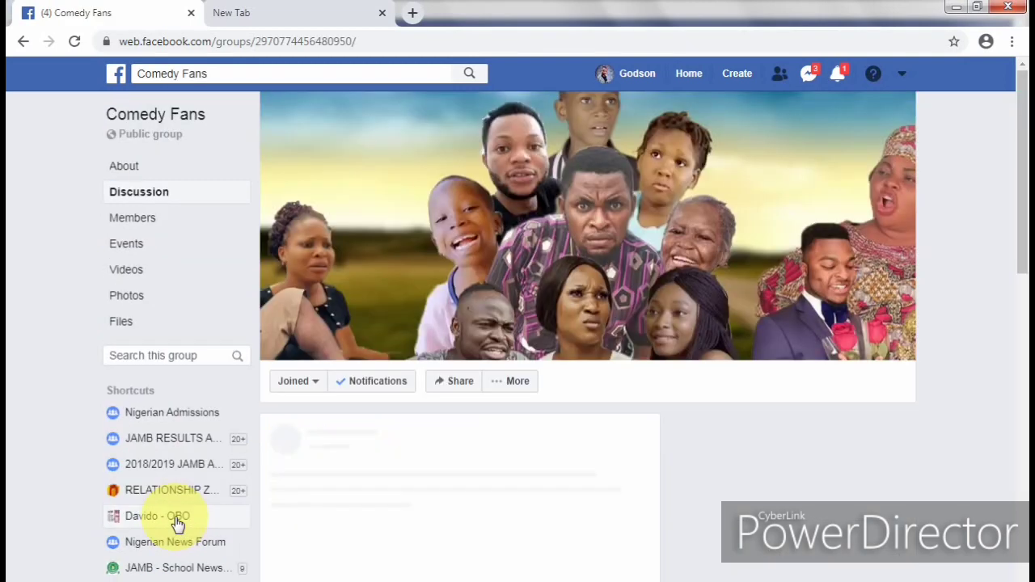
Leave Comedy Fans via Joined > Leave Group, confirm, and dismiss the left-group notice.
{"action": "left_click", "coordinate": [305, 384]}
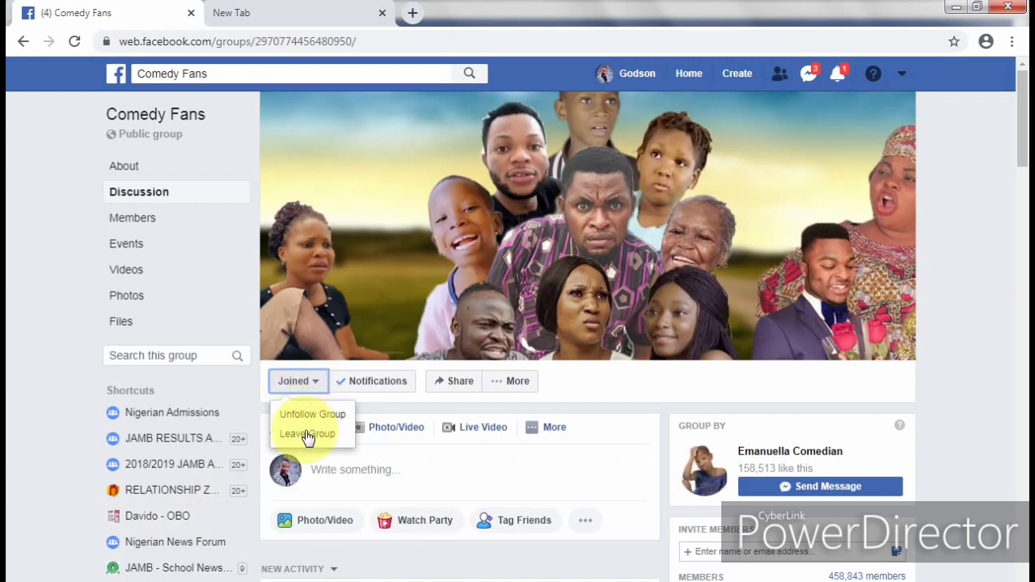
{"action": "left_click", "coordinate": [307, 434]}
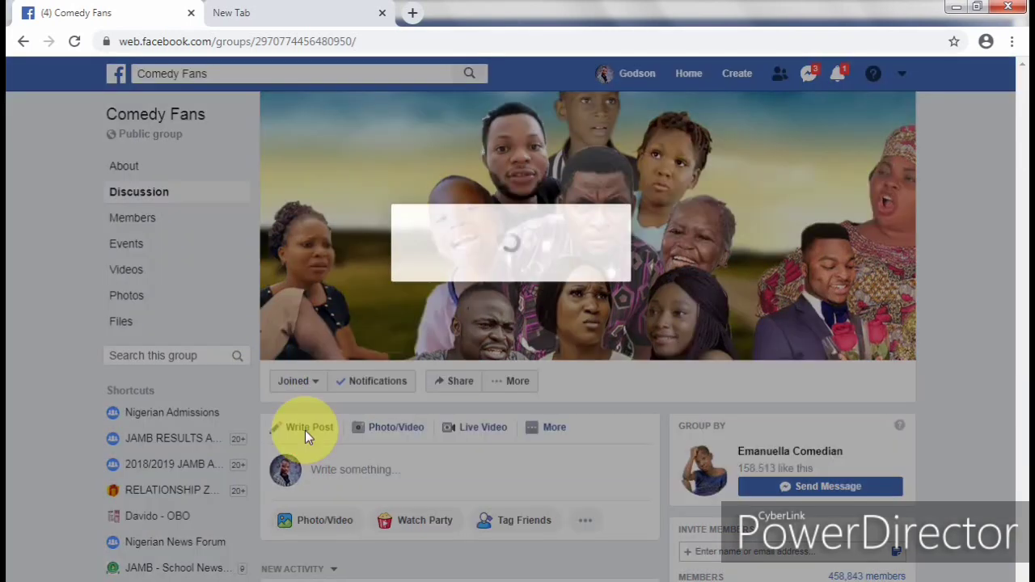
{"action": "left_click", "coordinate": [666, 316]}
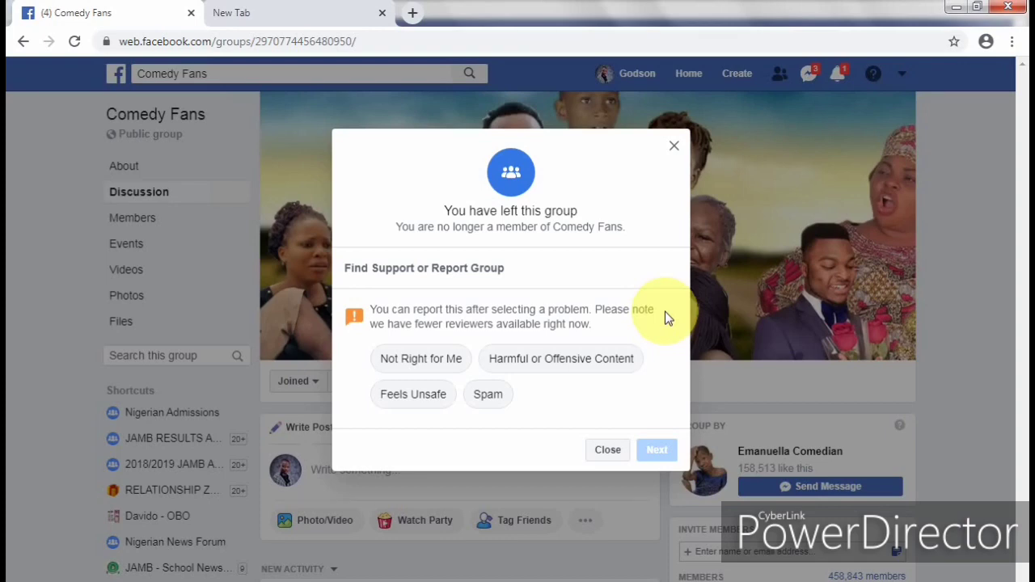
{"action": "left_click", "coordinate": [675, 150]}
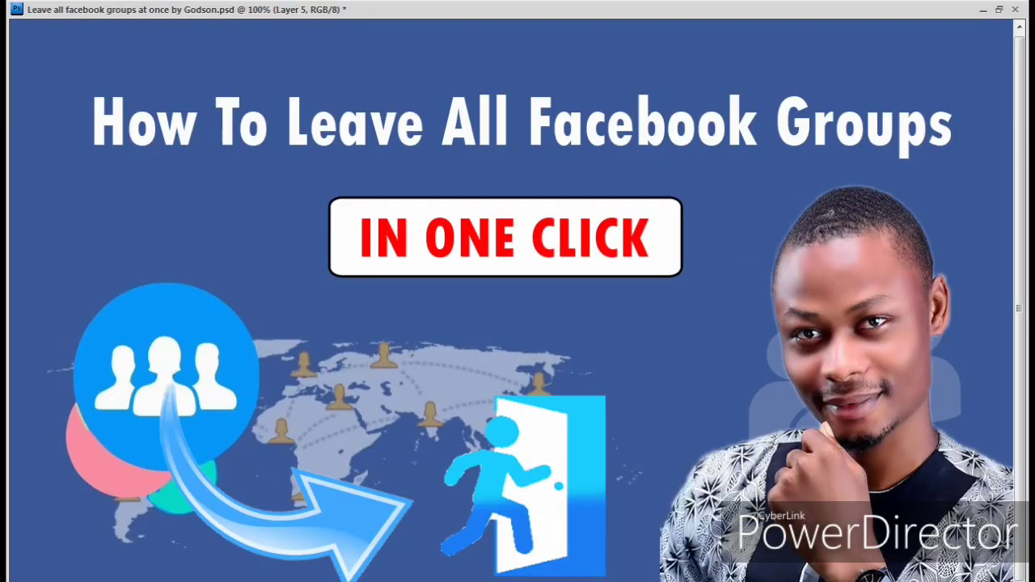
Search Google for 'extension' in a new Chrome tab.
{"action": "key", "text": "alt+Tab"}
{"action": "left_click", "coordinate": [306, 17]}
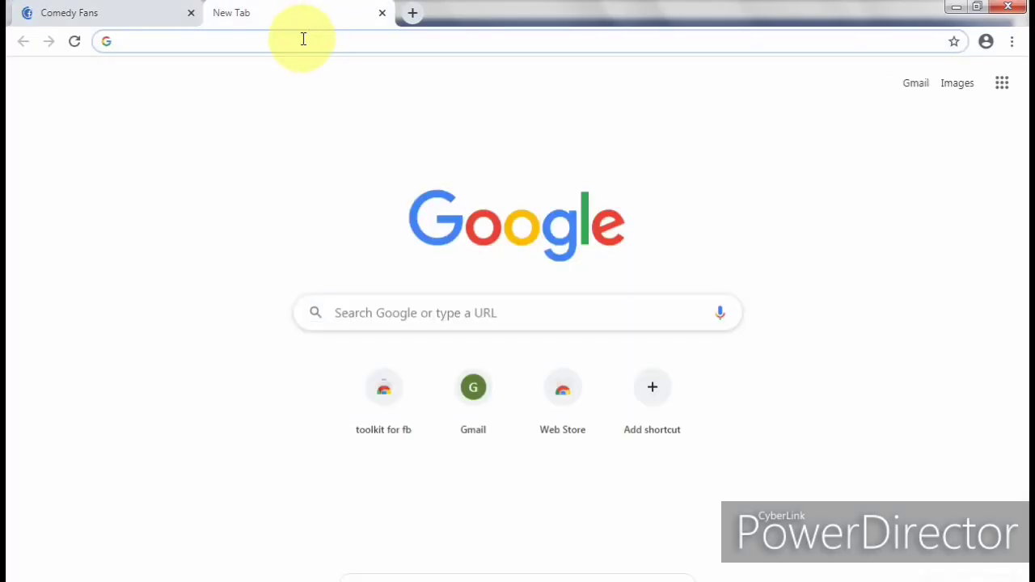
{"action": "type", "text": "extenst"}
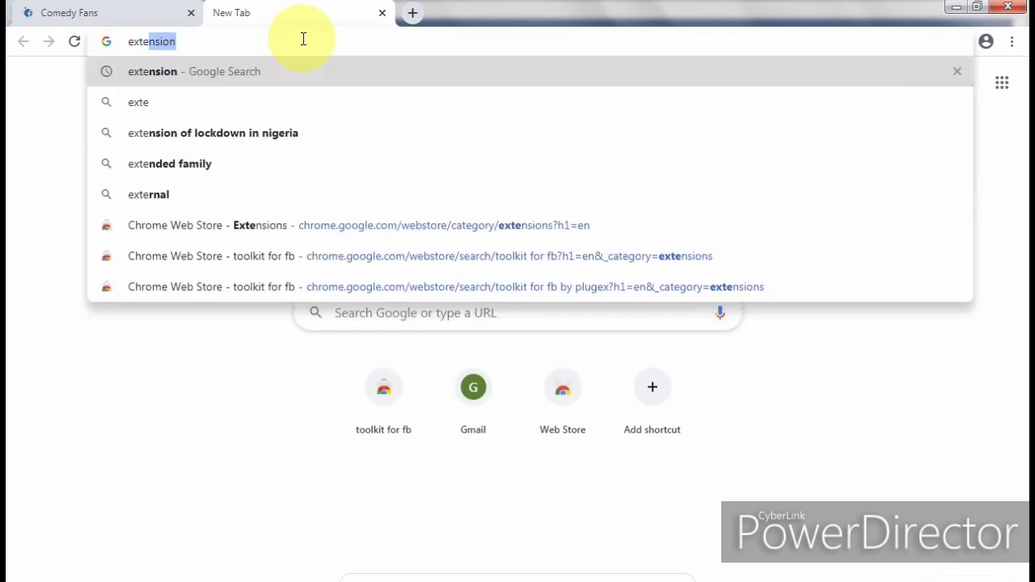
{"action": "left_click", "coordinate": [263, 100]}
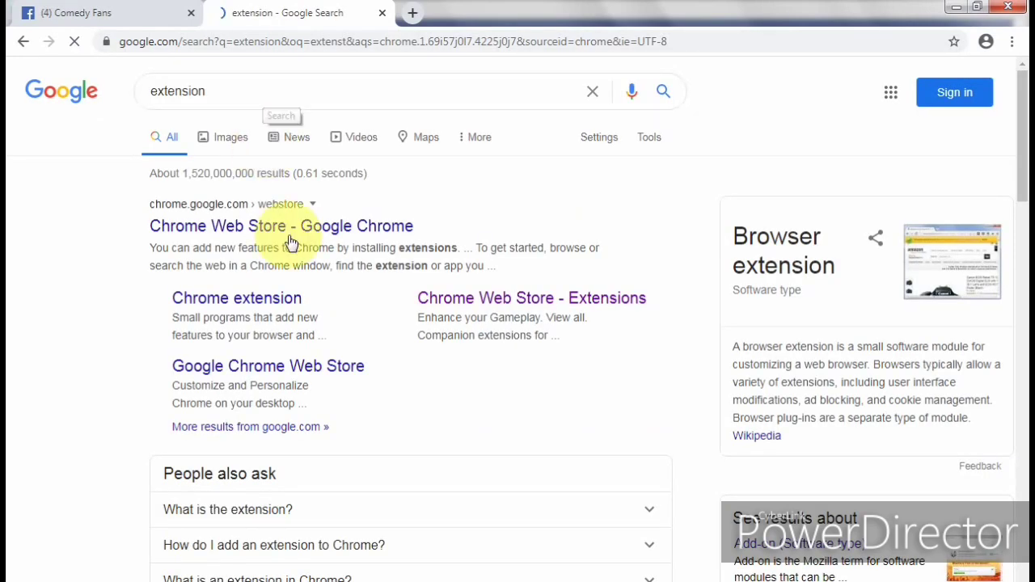
Search the Chrome Web Store for 'toolkit for facebook' and start adding Multiple Tools for Facebook.
{"action": "left_click", "coordinate": [258, 302]}
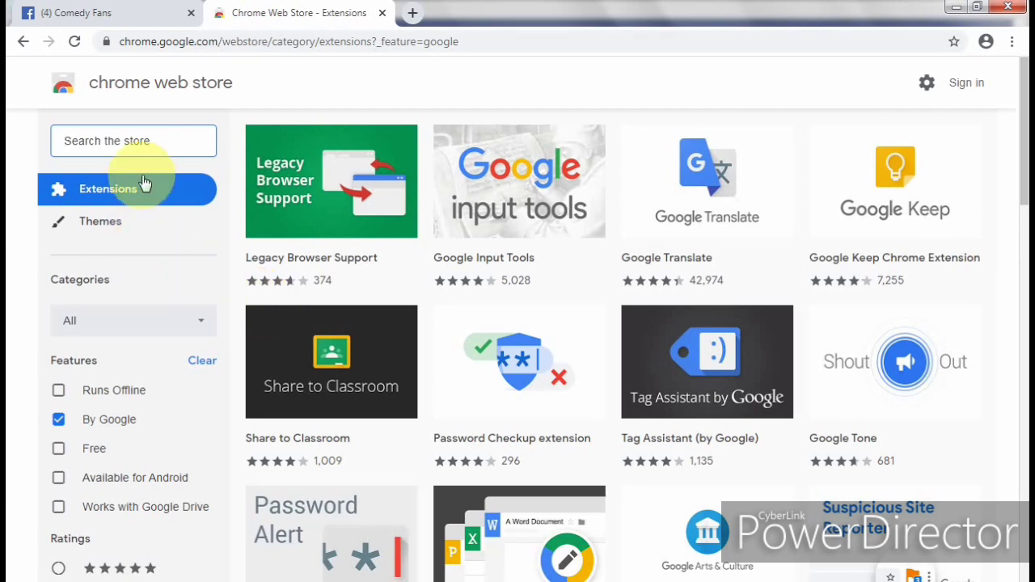
{"action": "type", "text": "toolkit for facebook"}
{"action": "key", "text": "Return"}
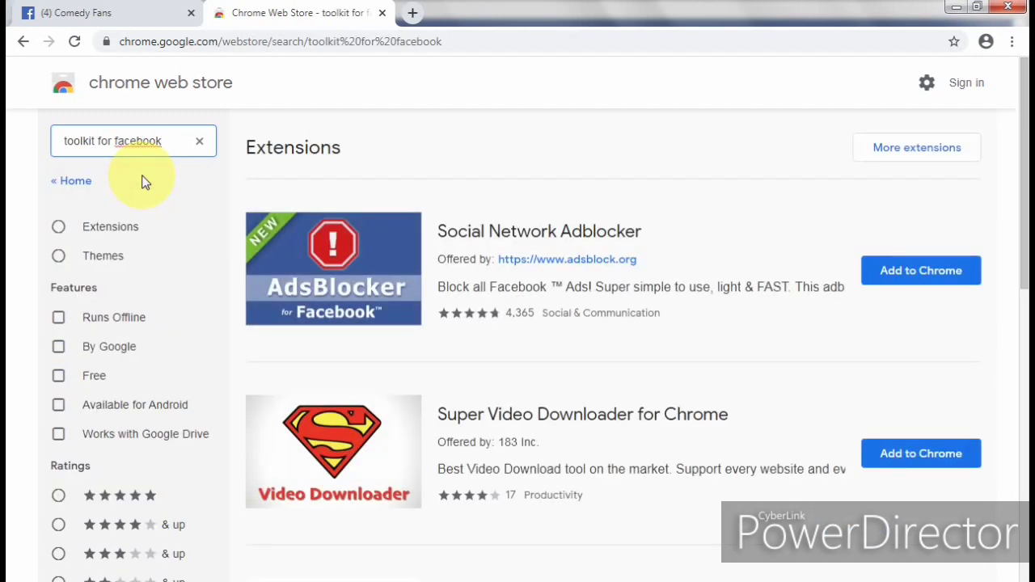
{"action": "left_click_drag", "start_coordinate": [1022, 111], "coordinate": [1022, 206]}
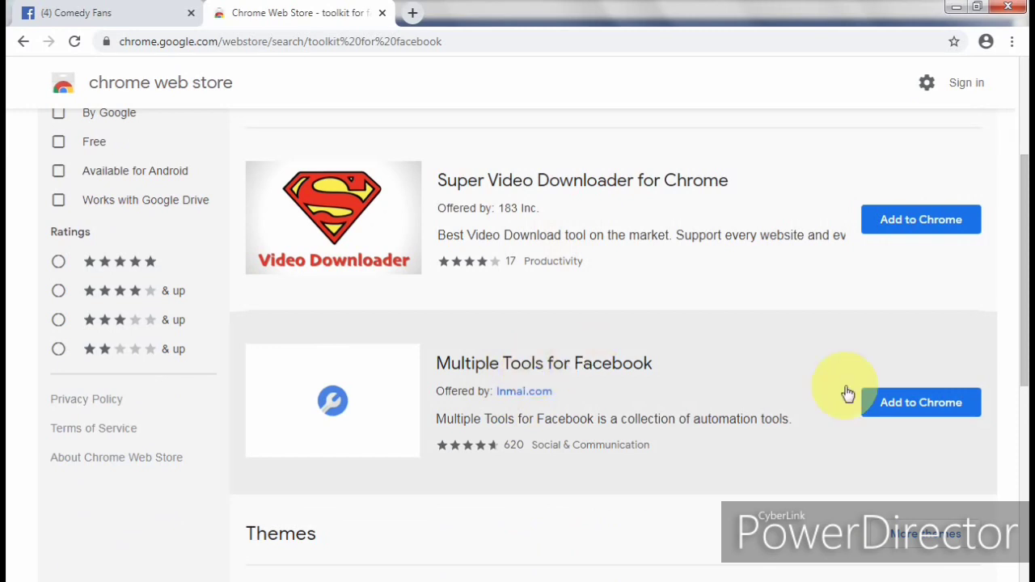
{"action": "left_click", "coordinate": [876, 400]}
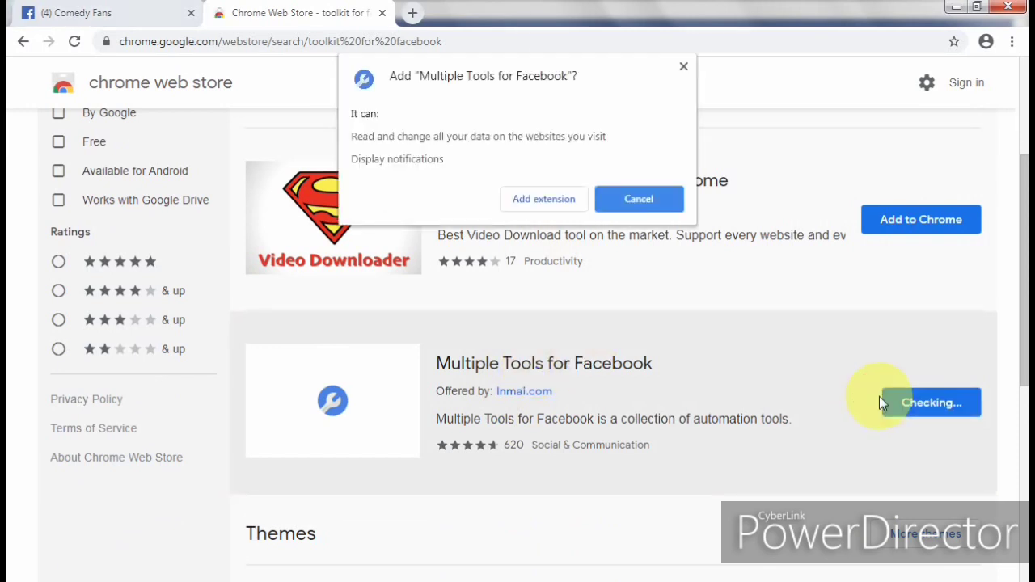
Confirm Add extension to install Multiple Tools for Facebook.
{"action": "left_click", "coordinate": [566, 201]}
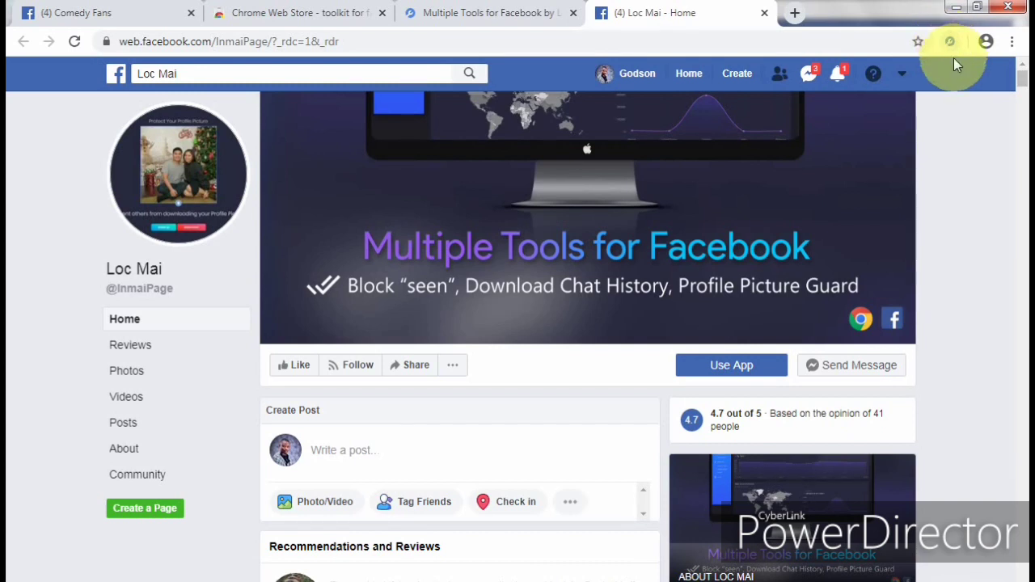
Run the Groups Scanner from the extension's TOOLS list on the account's user ID.
{"action": "left_click", "coordinate": [950, 44]}
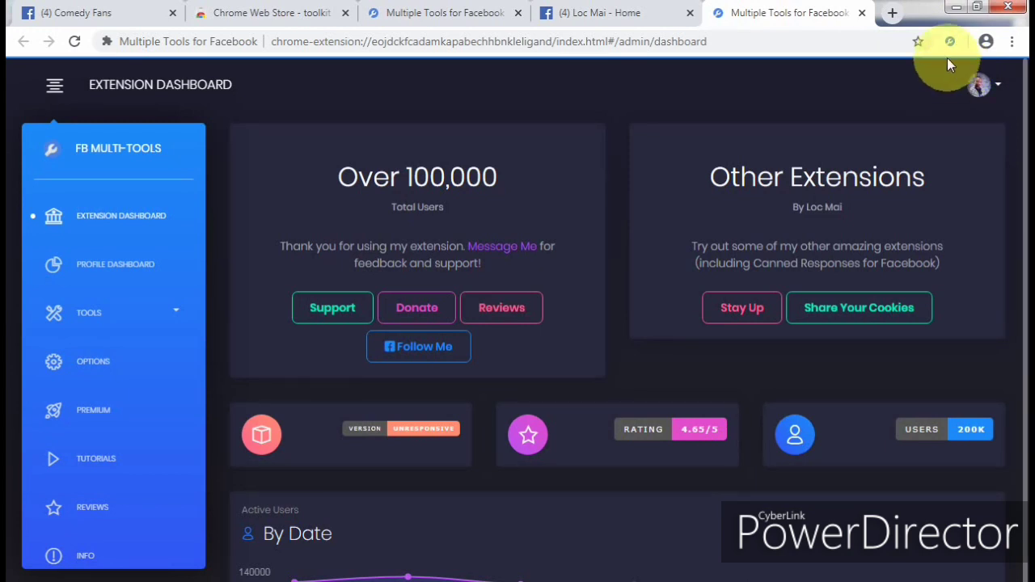
{"action": "left_click", "coordinate": [168, 310]}
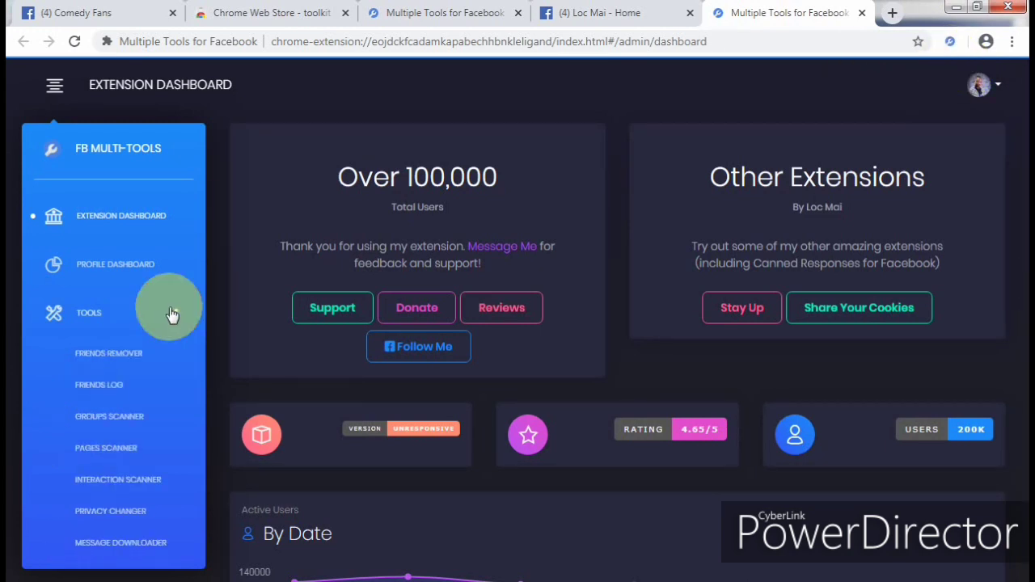
{"action": "left_click", "coordinate": [128, 422]}
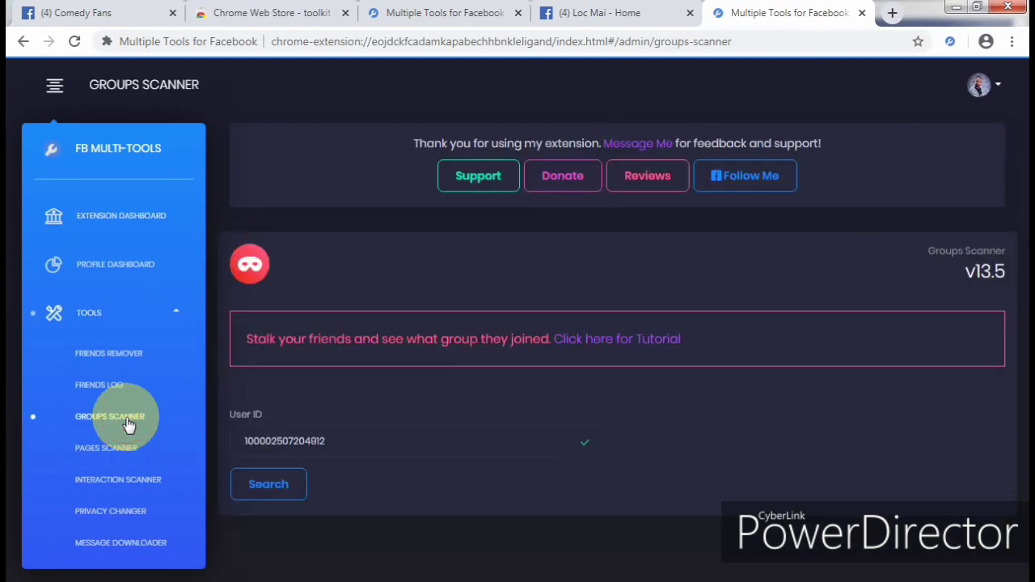
{"action": "left_click_drag", "start_coordinate": [327, 440], "coordinate": [236, 440]}
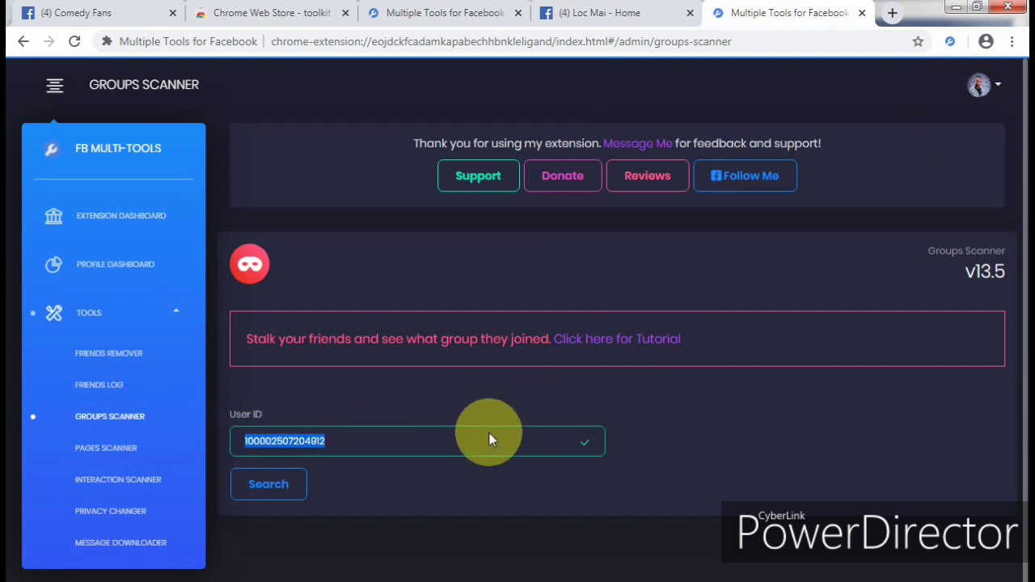
{"action": "left_click", "coordinate": [268, 490]}
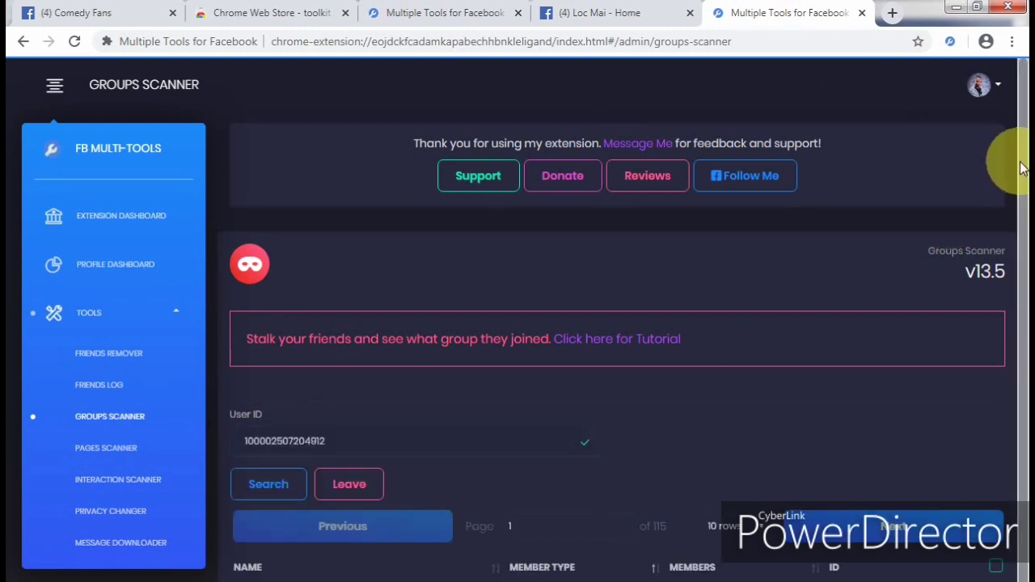
Set the scanner results to show 100 groups per page.
{"action": "scroll", "coordinate": [1020, 208], "scroll_direction": "down", "scroll_amount": 2}
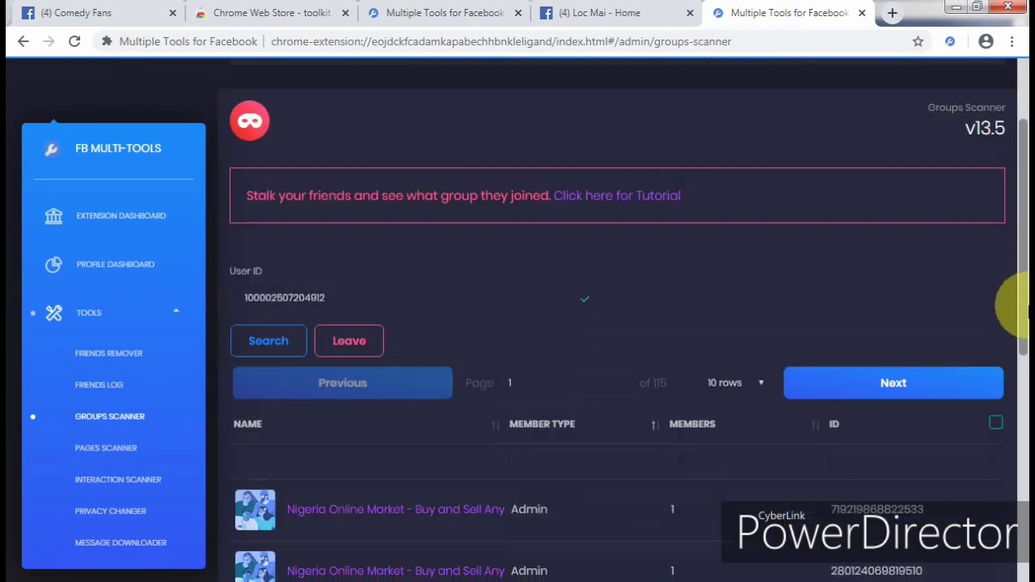
{"action": "scroll", "coordinate": [1020, 340], "scroll_direction": "down", "scroll_amount": 1}
{"action": "scroll", "coordinate": [1021, 368], "scroll_direction": "down", "scroll_amount": 1}
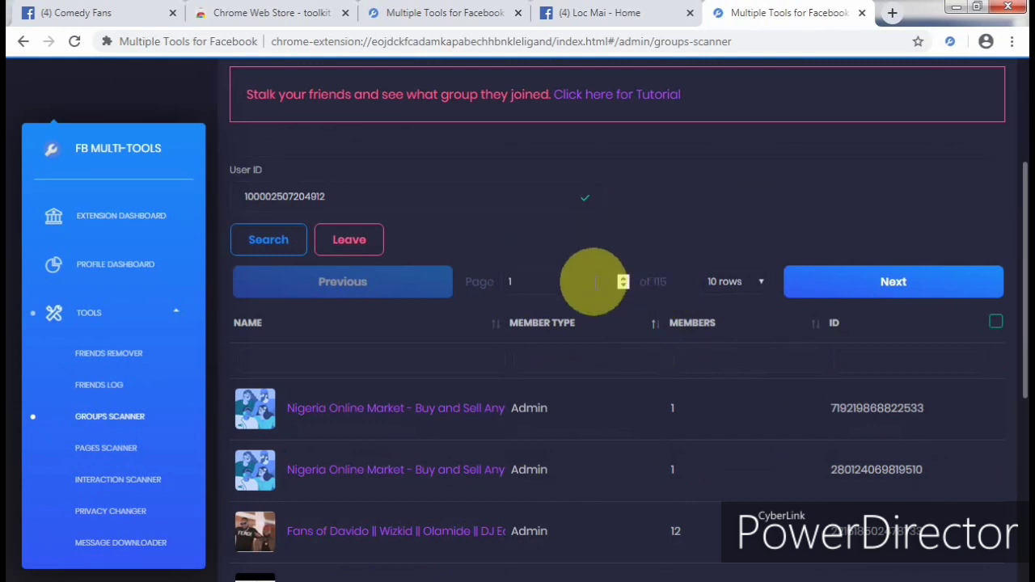
{"action": "left_click", "coordinate": [739, 280]}
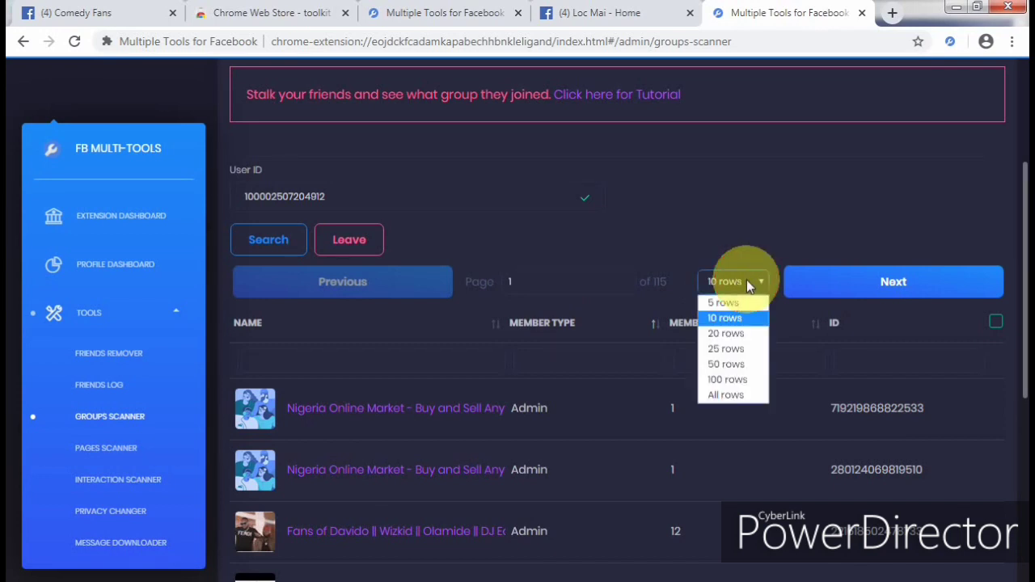
{"action": "left_click", "coordinate": [735, 380]}
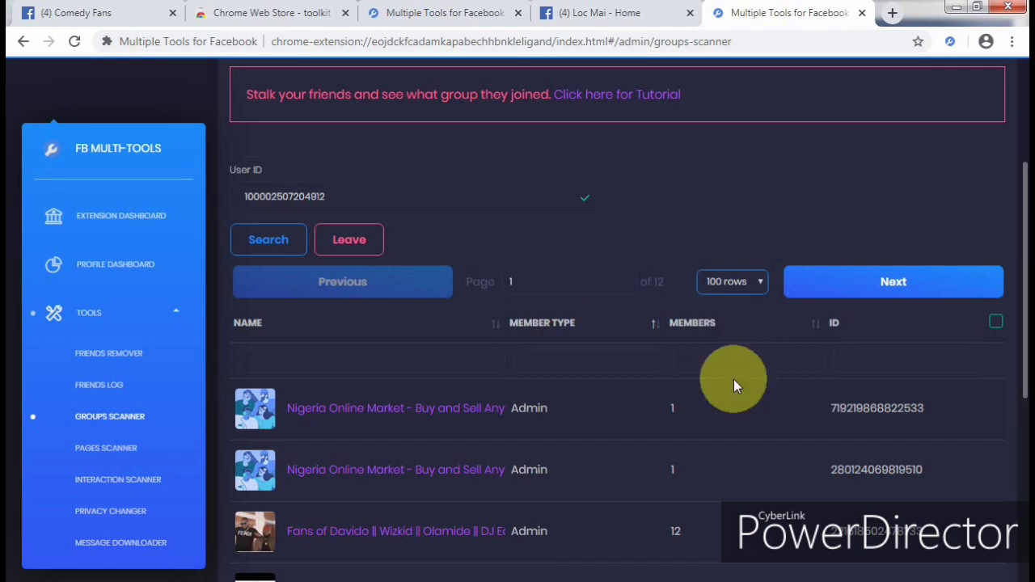
Tick the header select-all checkbox to mark every group on page 1.
{"action": "mouse_move", "coordinate": [517, 279]}
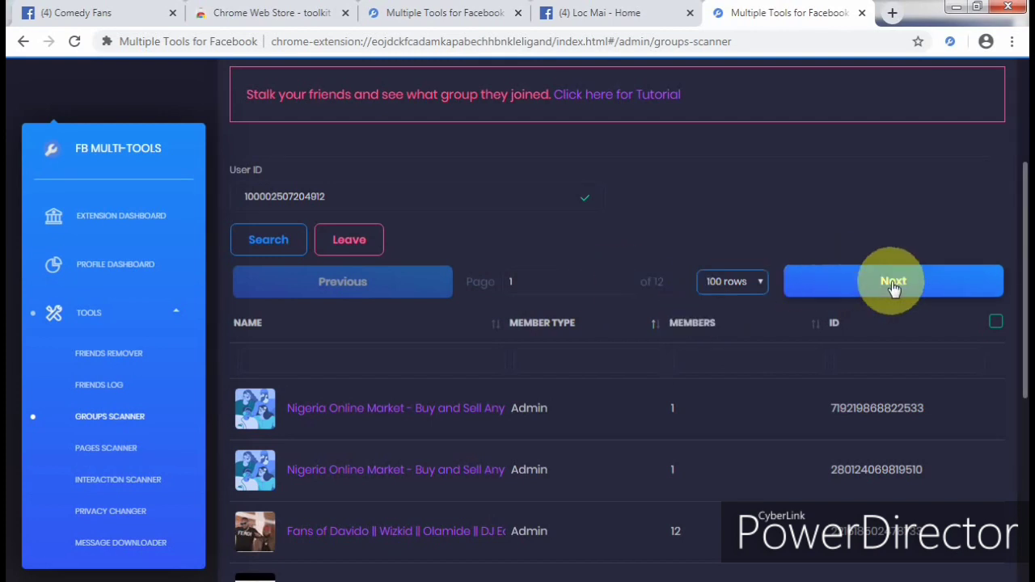
{"action": "left_click", "coordinate": [997, 325]}
{"action": "left_click", "coordinate": [996, 324]}
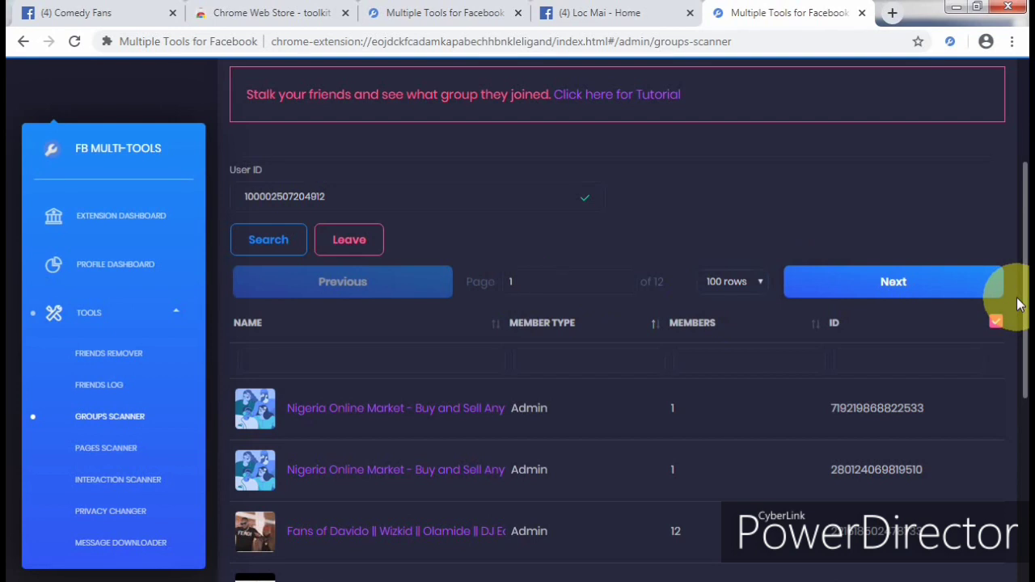
{"action": "scroll", "coordinate": [1023, 308], "scroll_direction": "down", "scroll_amount": 1}
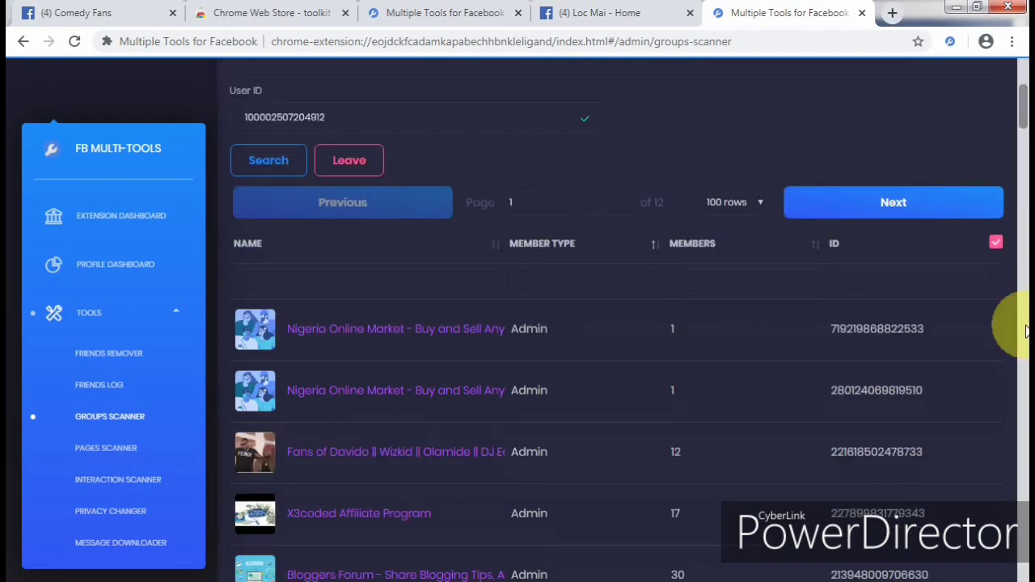
{"action": "scroll", "coordinate": [1020, 340], "scroll_direction": "down", "scroll_amount": 1}
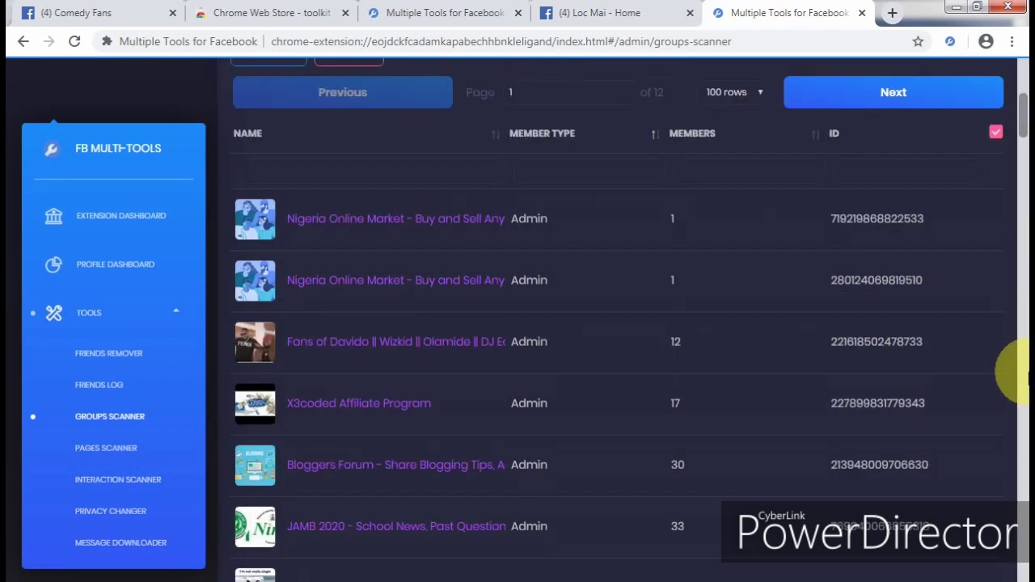
{"action": "left_click", "coordinate": [996, 142]}
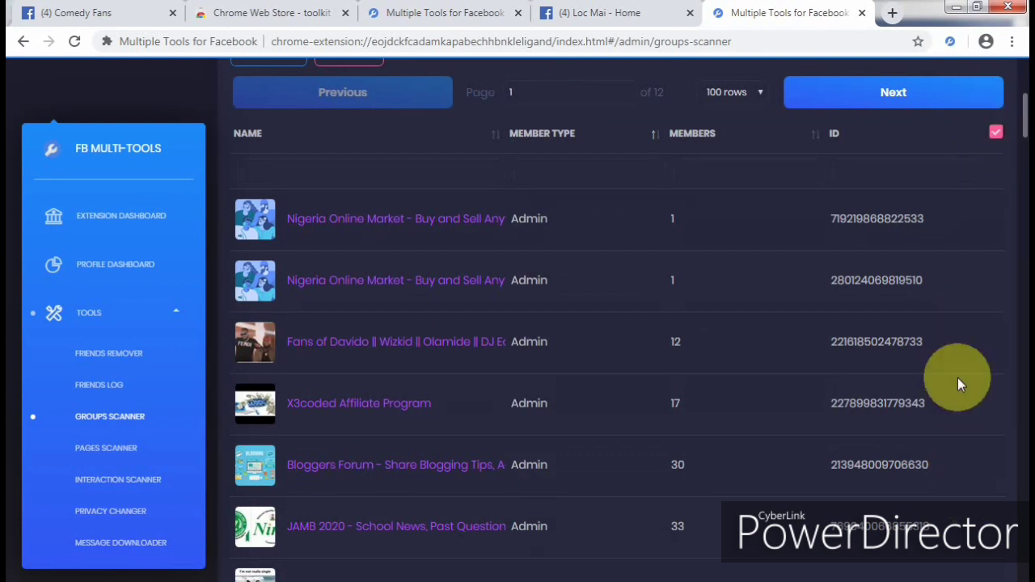
Untick Job Vacancies in Nigeria and both fashion designer groups.
{"action": "scroll", "coordinate": [1023, 130], "scroll_direction": "down", "scroll_amount": 3}
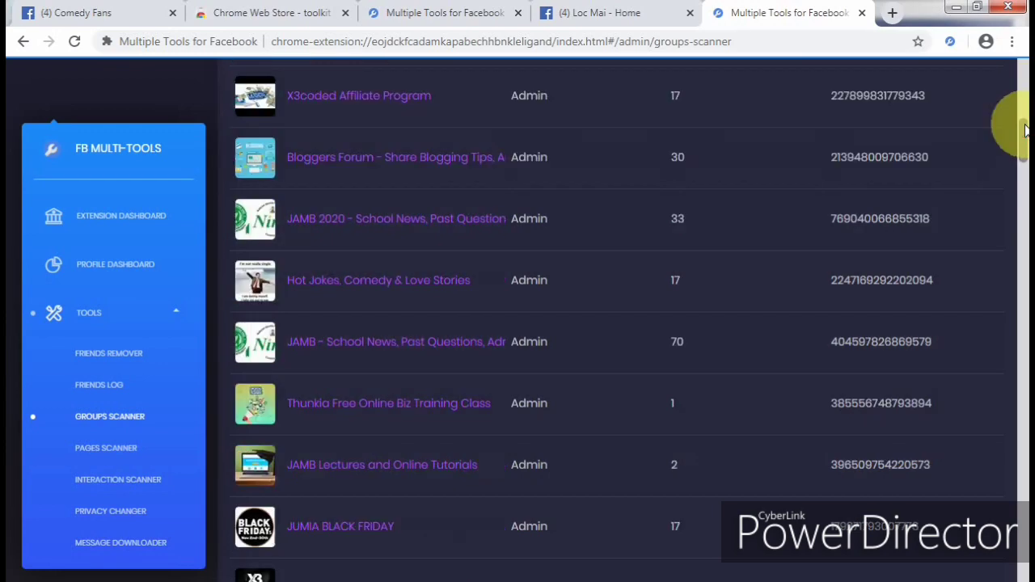
{"action": "left_click_drag", "start_coordinate": [1023, 129], "coordinate": [1023, 166]}
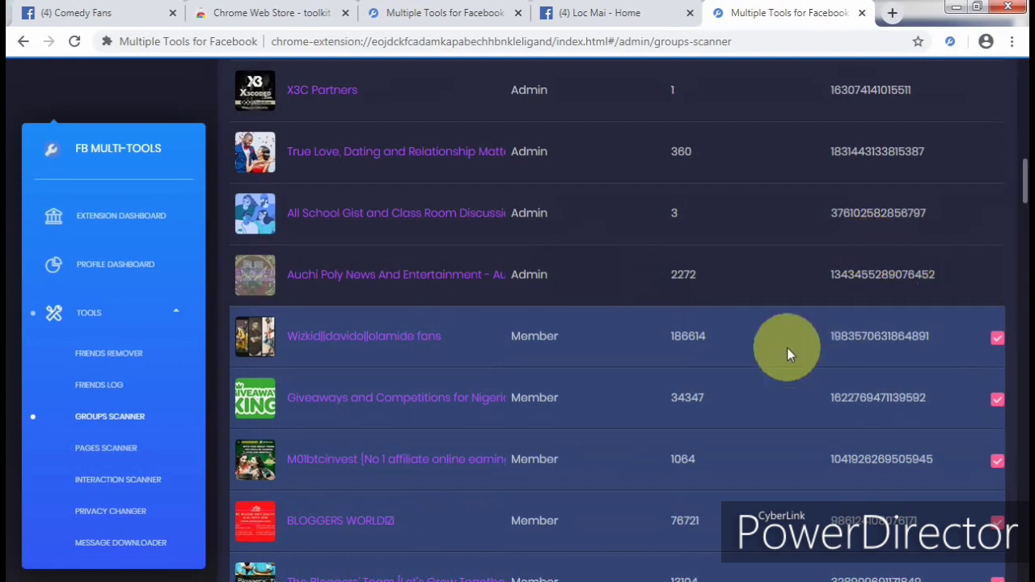
{"action": "left_click_drag", "start_coordinate": [1019, 202], "coordinate": [1021, 359]}
{"action": "left_click", "coordinate": [997, 378]}
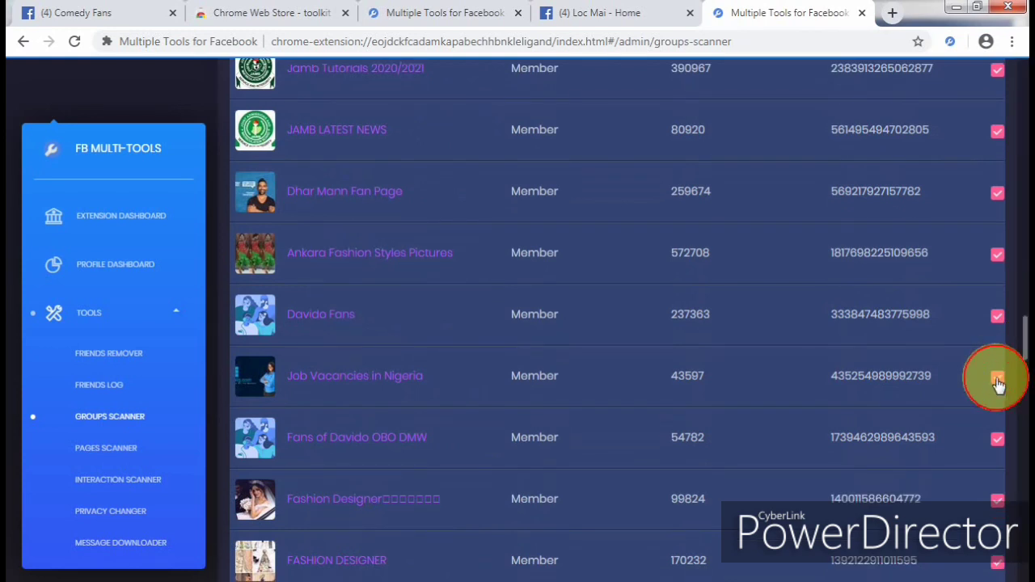
{"action": "left_click", "coordinate": [997, 500]}
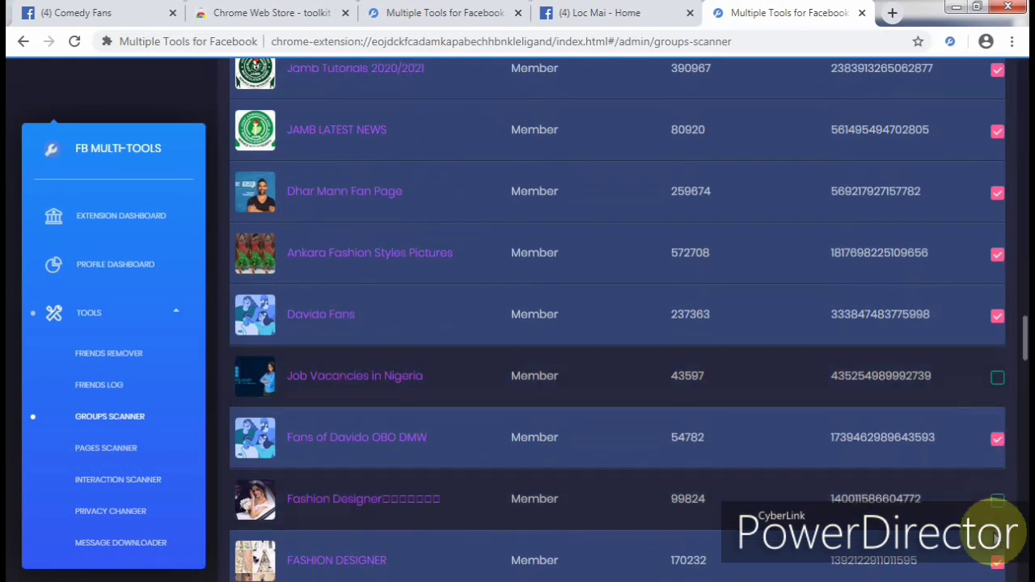
{"action": "left_click", "coordinate": [997, 562]}
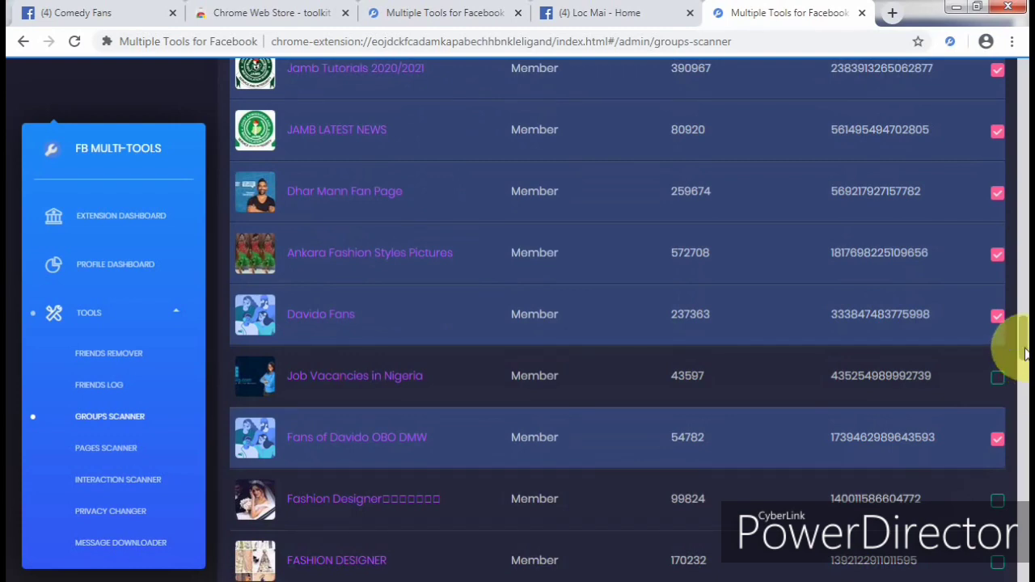
{"action": "left_click_drag", "start_coordinate": [1025, 354], "coordinate": [1016, 108]}
Select all groups on pages 2 through 6, keeping 100 rows per page.
{"action": "left_click", "coordinate": [907, 278]}
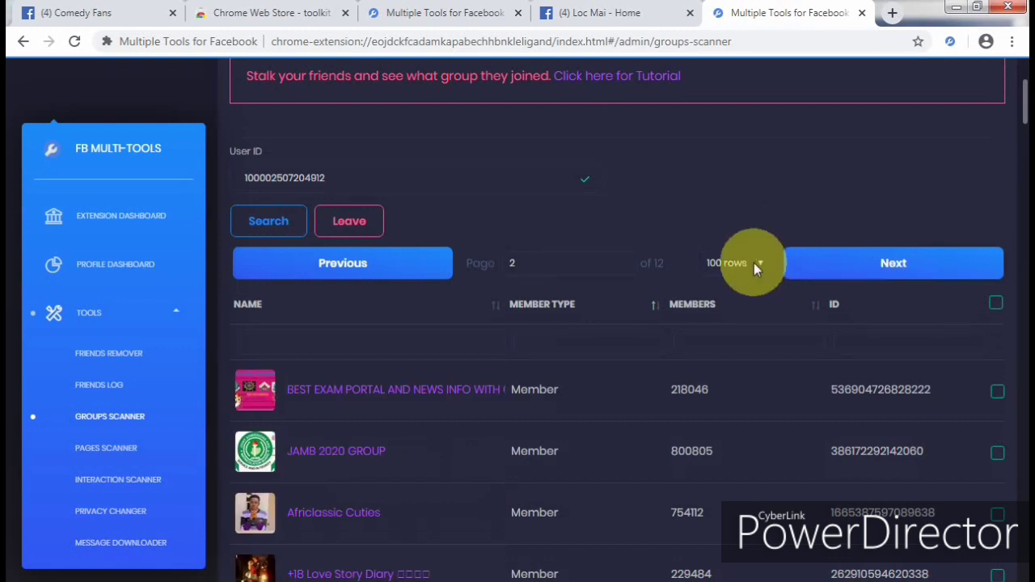
{"action": "left_click", "coordinate": [997, 303]}
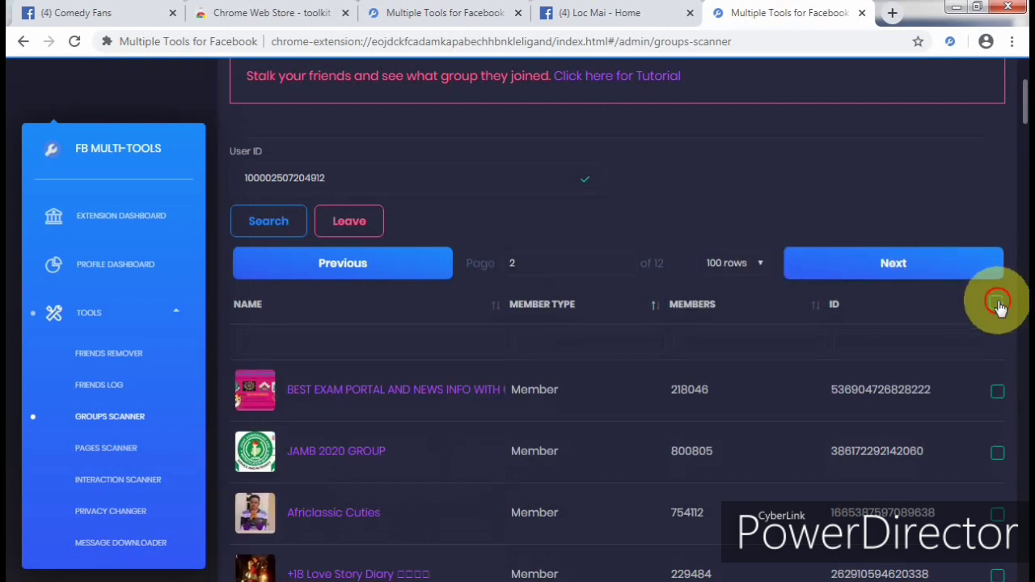
{"action": "left_click", "coordinate": [877, 270]}
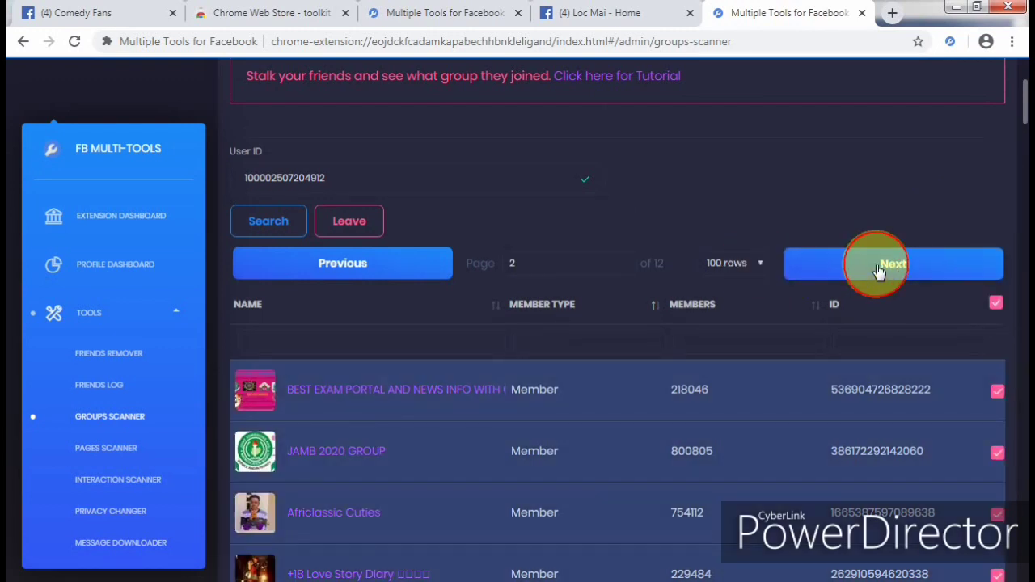
{"action": "left_click", "coordinate": [996, 304]}
{"action": "left_click", "coordinate": [962, 271]}
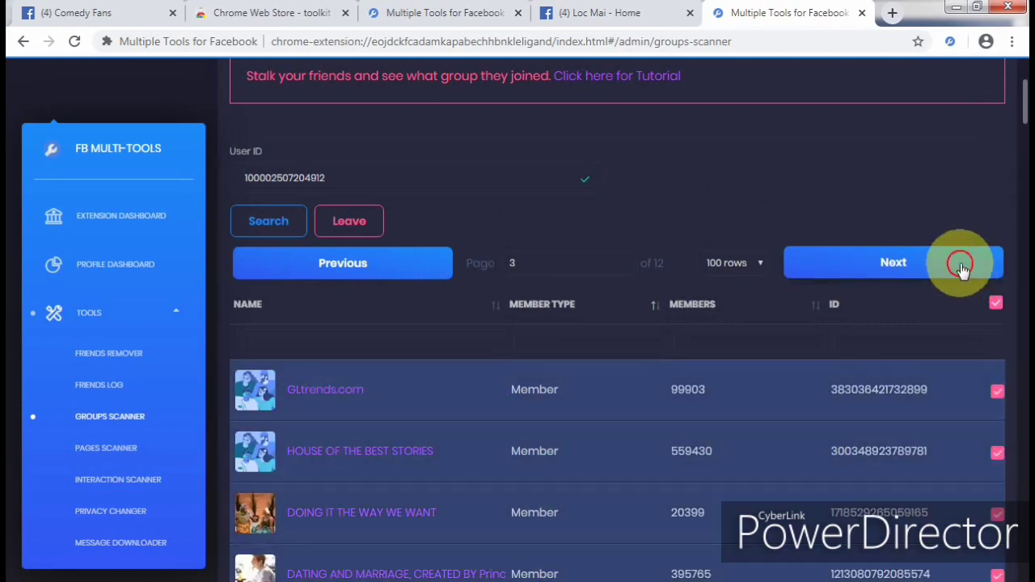
{"action": "left_click", "coordinate": [995, 304]}
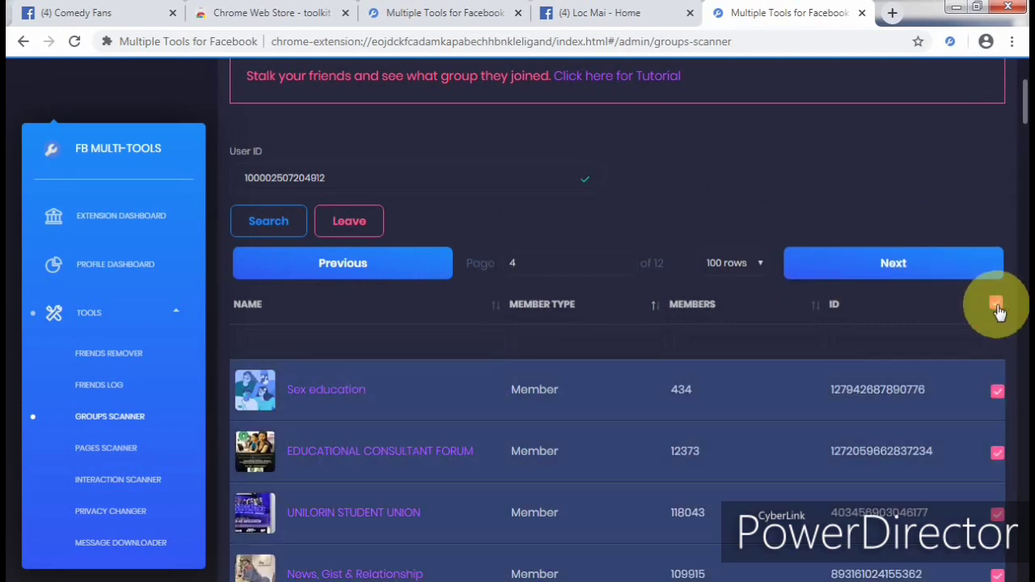
{"action": "left_click", "coordinate": [729, 264]}
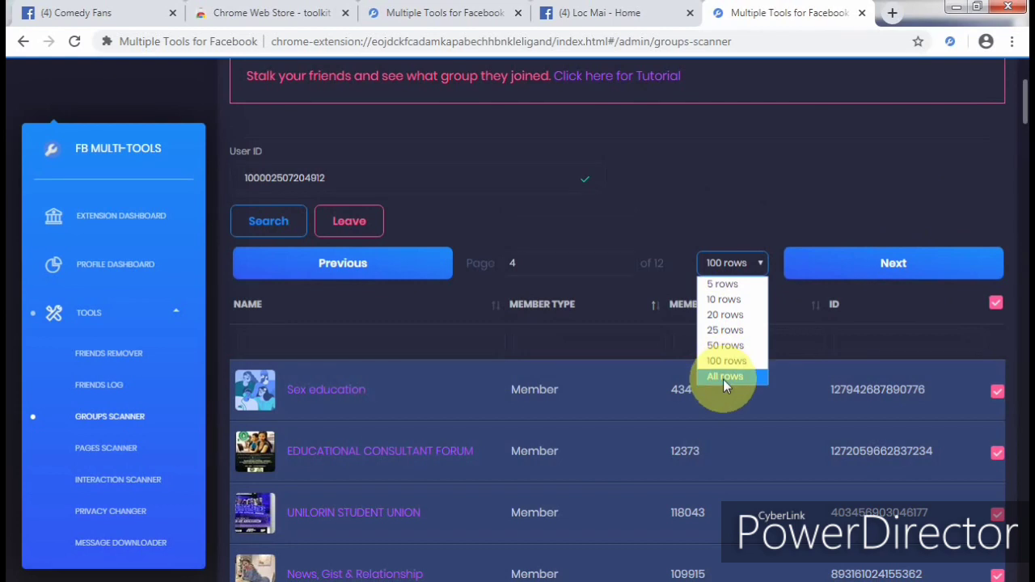
{"action": "left_click", "coordinate": [892, 307]}
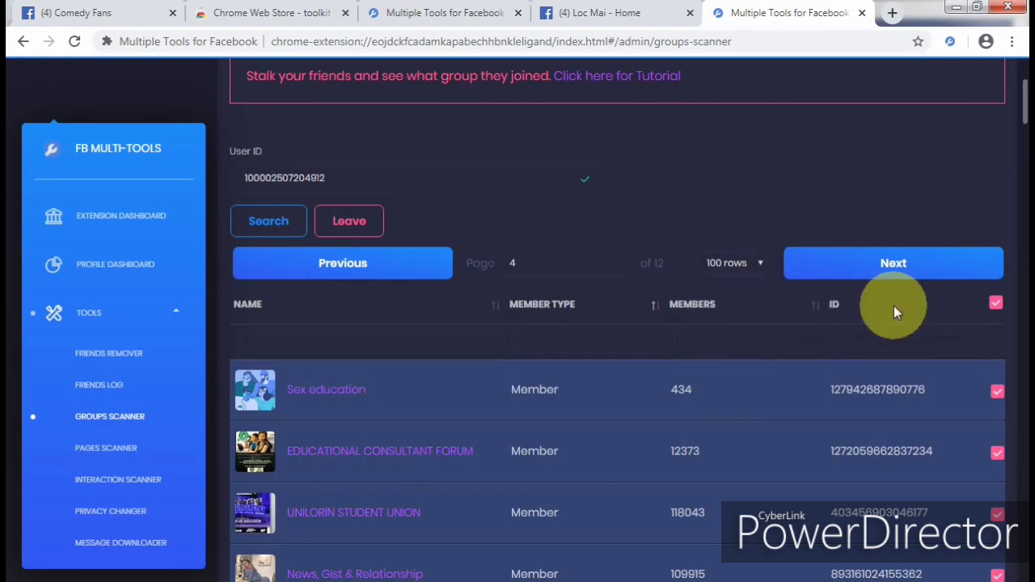
{"action": "left_click", "coordinate": [971, 278]}
{"action": "left_click", "coordinate": [995, 303]}
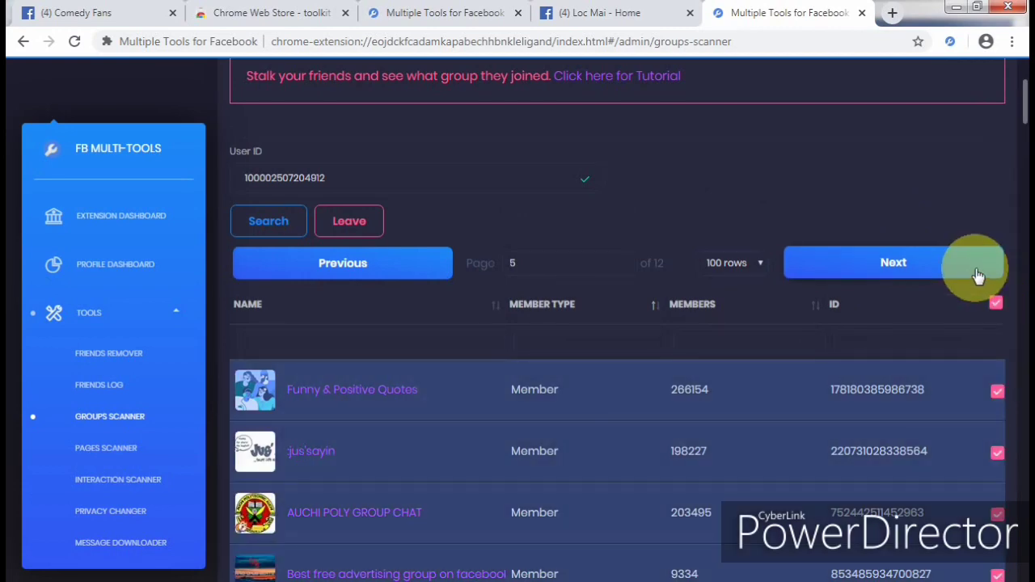
{"action": "left_click", "coordinate": [975, 274]}
{"action": "left_click", "coordinate": [996, 305]}
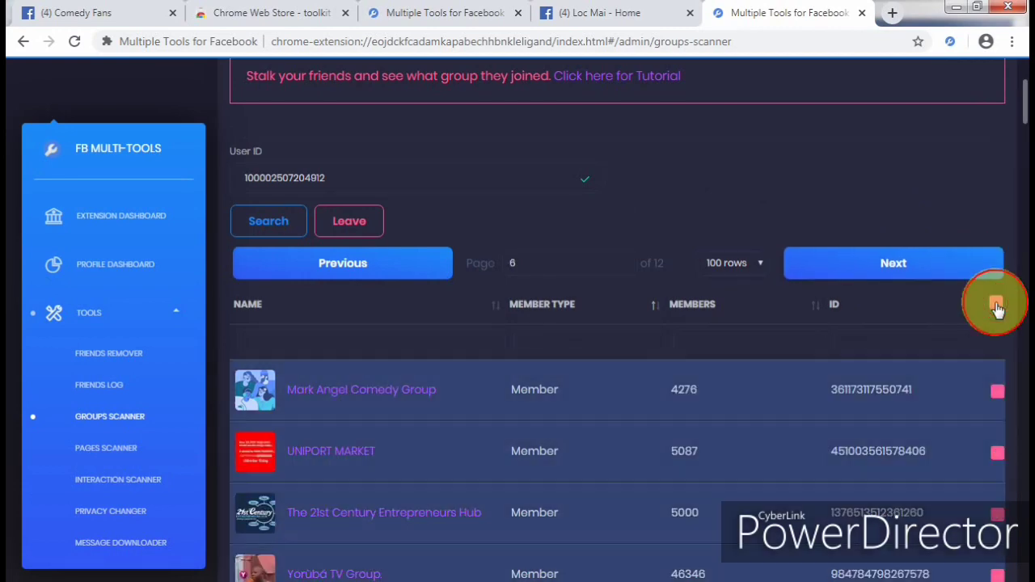
Select all groups on pages 7 through 12.
{"action": "left_click", "coordinate": [991, 266]}
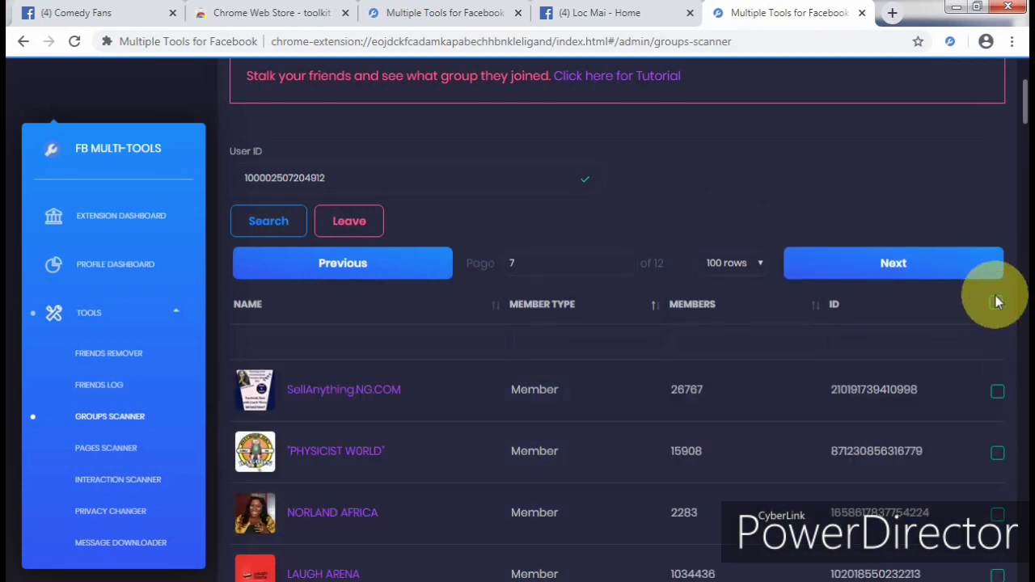
{"action": "left_click", "coordinate": [996, 303]}
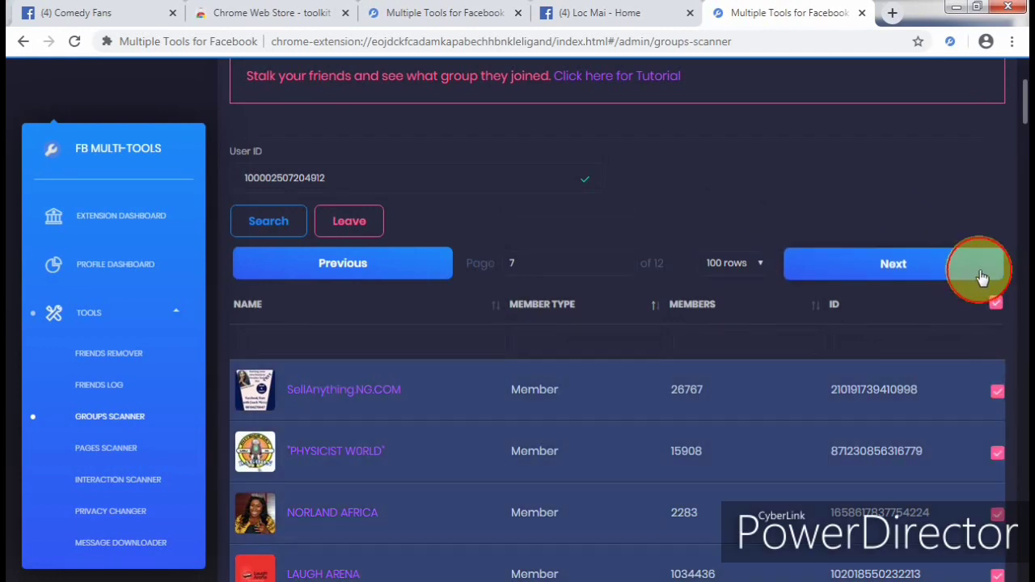
{"action": "left_click", "coordinate": [982, 277]}
{"action": "left_click", "coordinate": [996, 304]}
{"action": "left_click", "coordinate": [982, 273]}
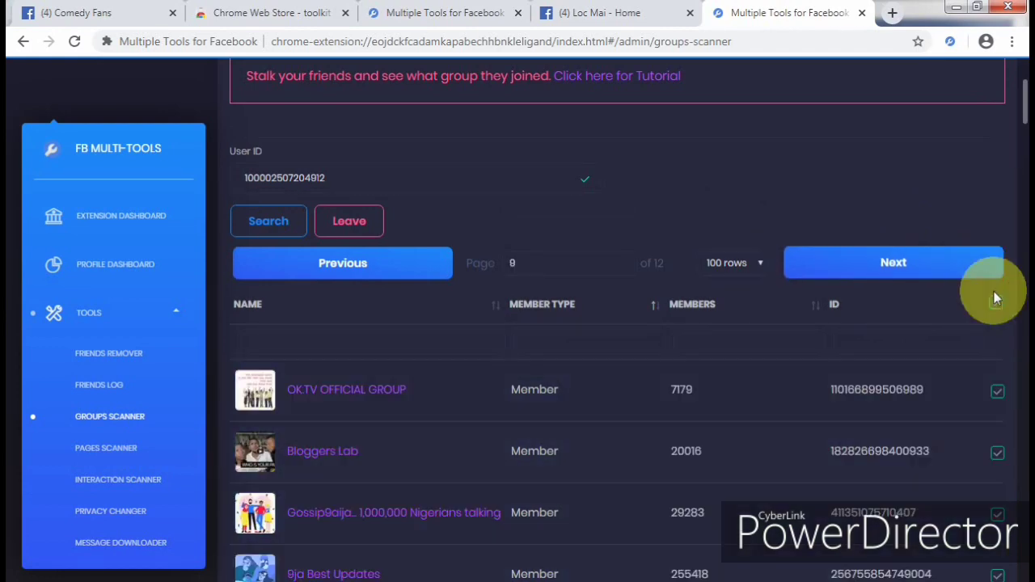
{"action": "left_click", "coordinate": [996, 302]}
{"action": "left_click", "coordinate": [984, 272]}
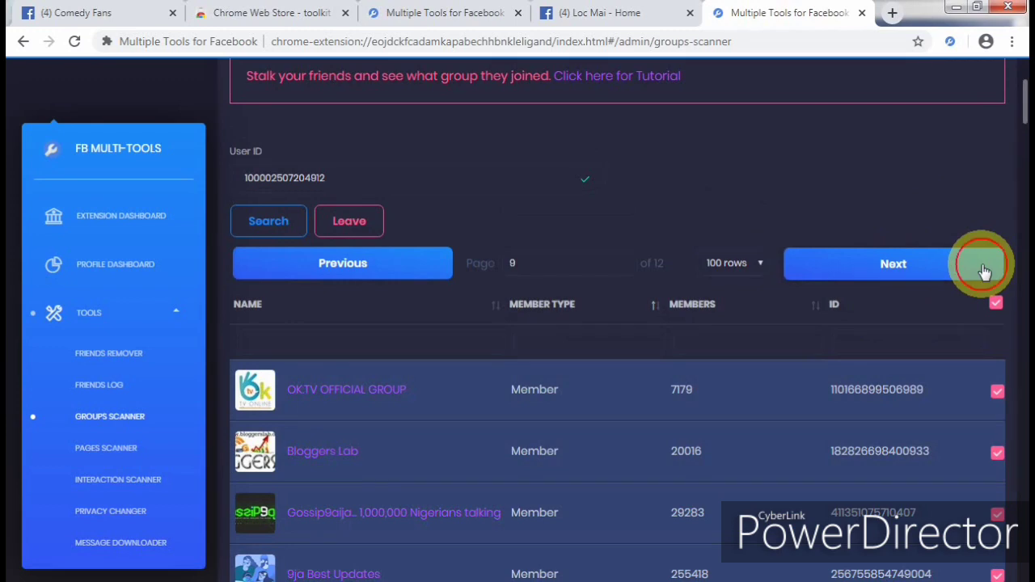
{"action": "left_click", "coordinate": [996, 303]}
{"action": "left_click", "coordinate": [986, 272]}
{"action": "left_click", "coordinate": [996, 303]}
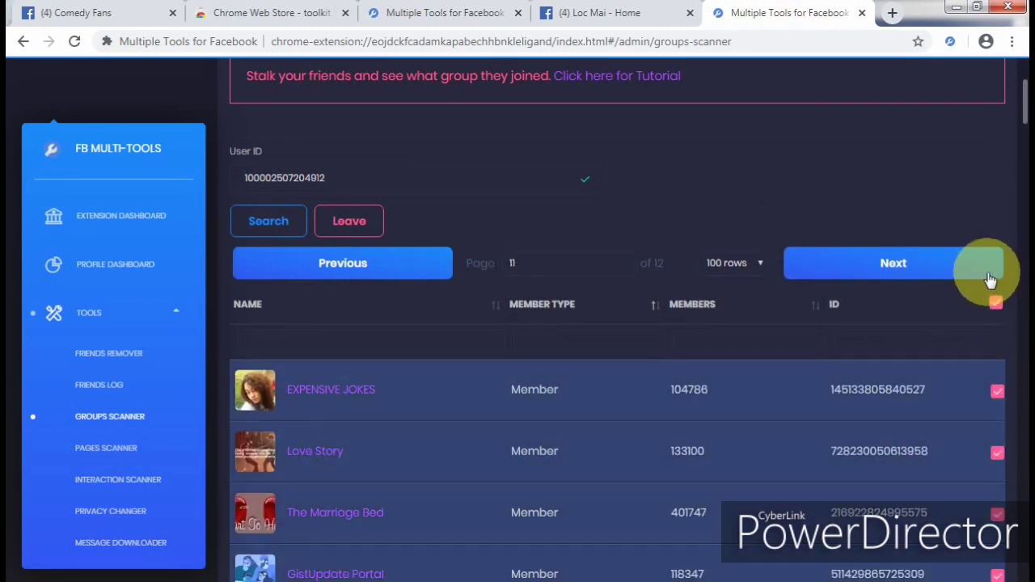
{"action": "left_click", "coordinate": [988, 273]}
{"action": "left_click", "coordinate": [996, 306]}
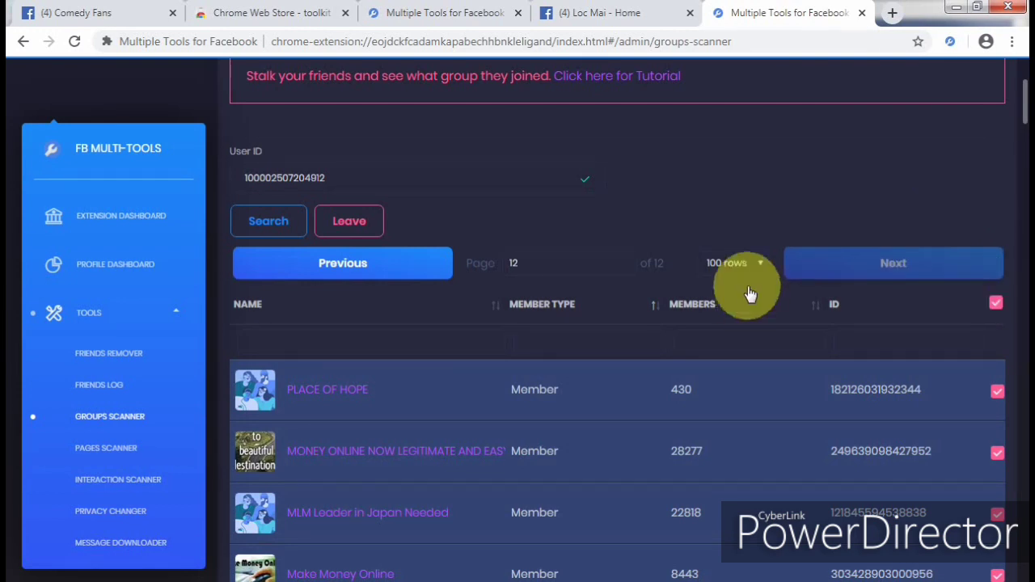
Start Leave on the selected groups, back out once, then reopen the Leave confirmation.
{"action": "left_click", "coordinate": [350, 222]}
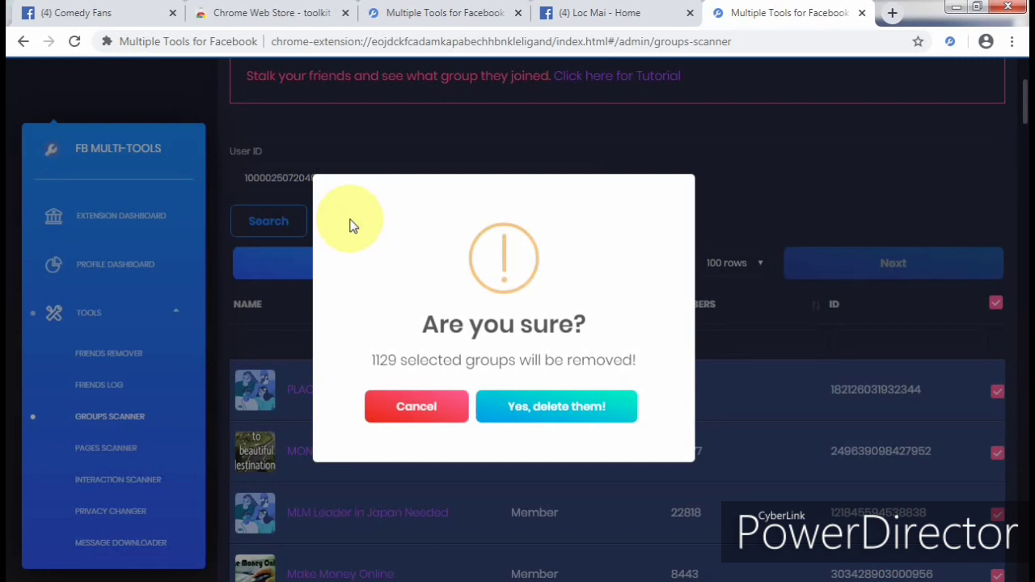
{"action": "left_click", "coordinate": [734, 206]}
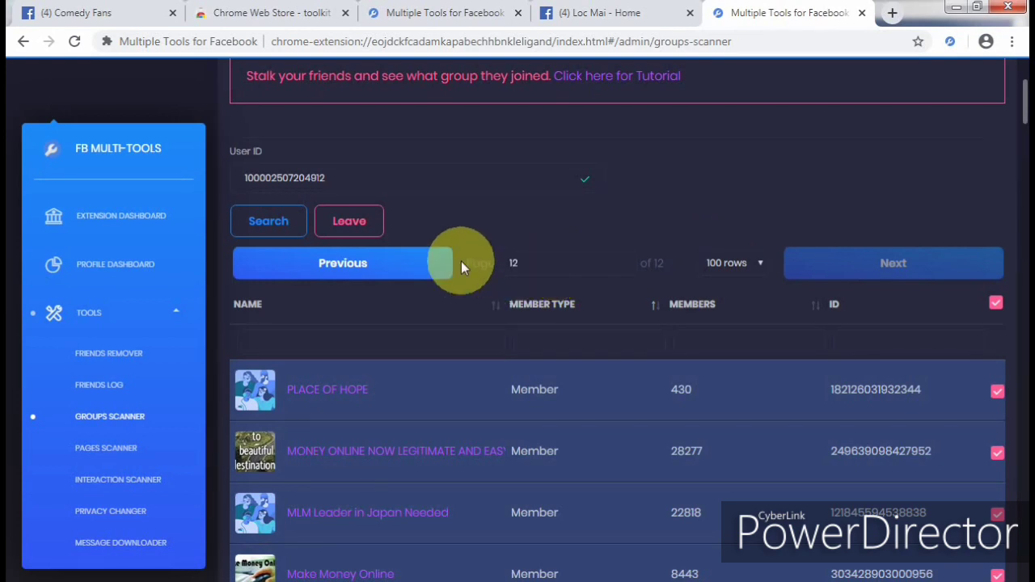
{"action": "left_click", "coordinate": [363, 234]}
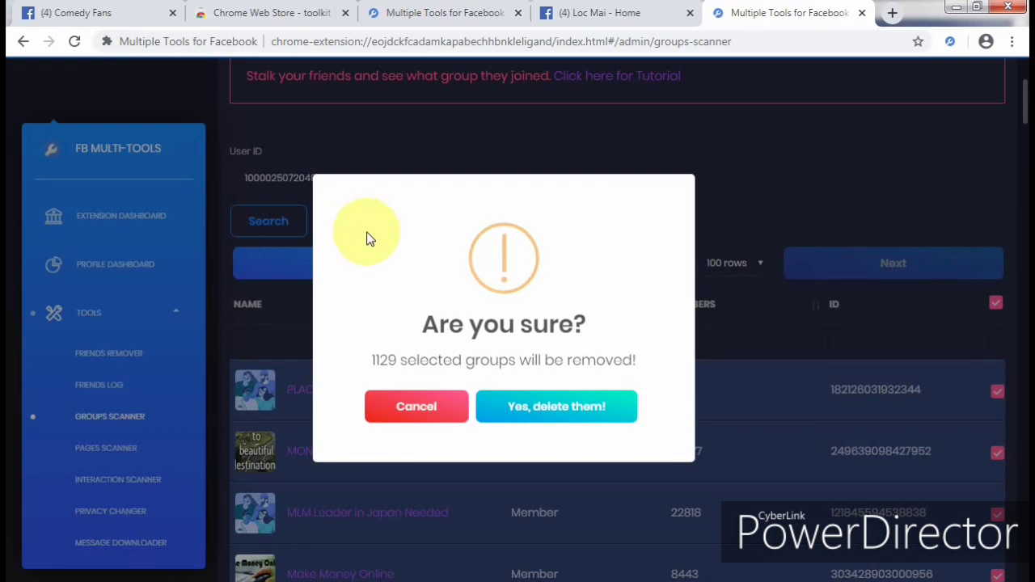
Confirm with 'Yes, delete them!' and let the job run to Finished.
{"action": "left_click", "coordinate": [556, 416]}
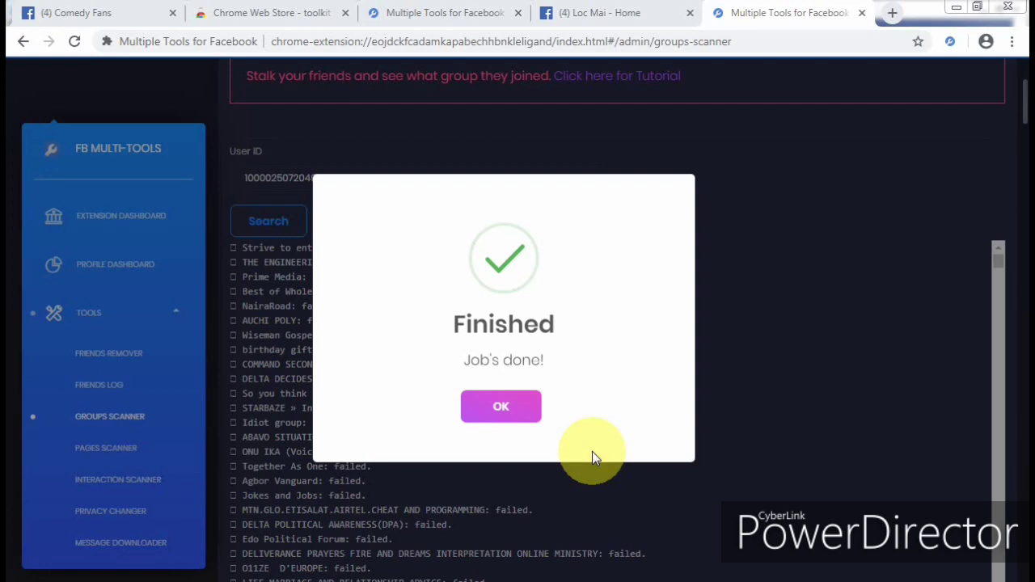
Dismiss the Finished notice to reveal the Groups Scanner's leave log of processed groups.
{"action": "left_click", "coordinate": [995, 279]}
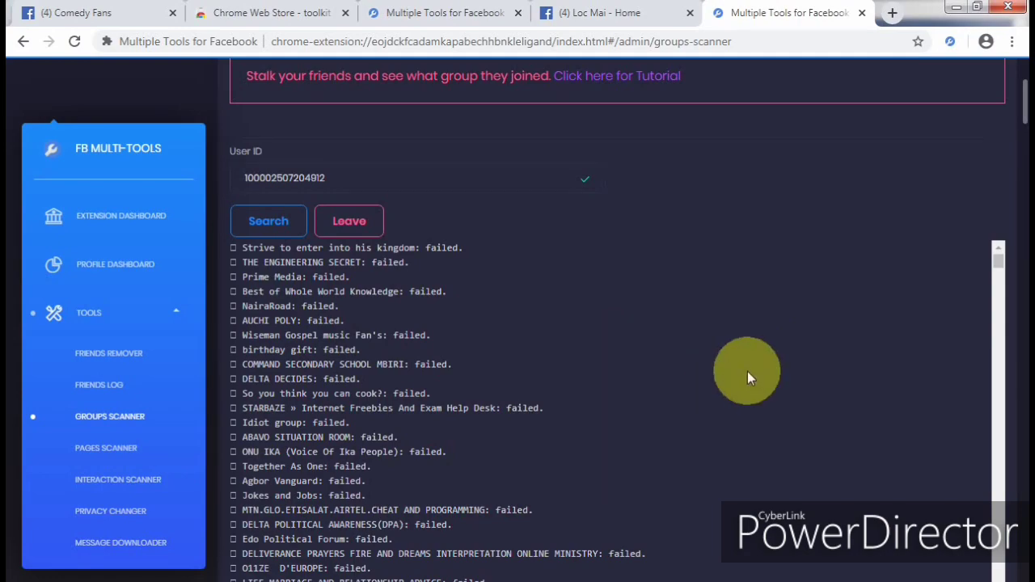